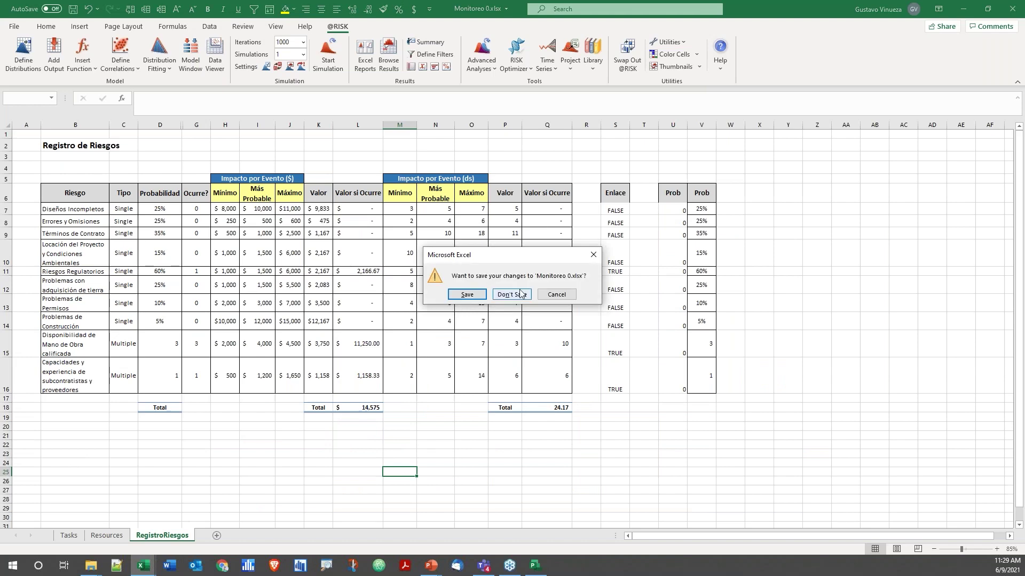
- Close Monitoreo 0.xlsx without saving, open Monitoreo 1.xlsx, and bring up its linked schedule Webinar MSProject 1.mpp in Project
key(n)
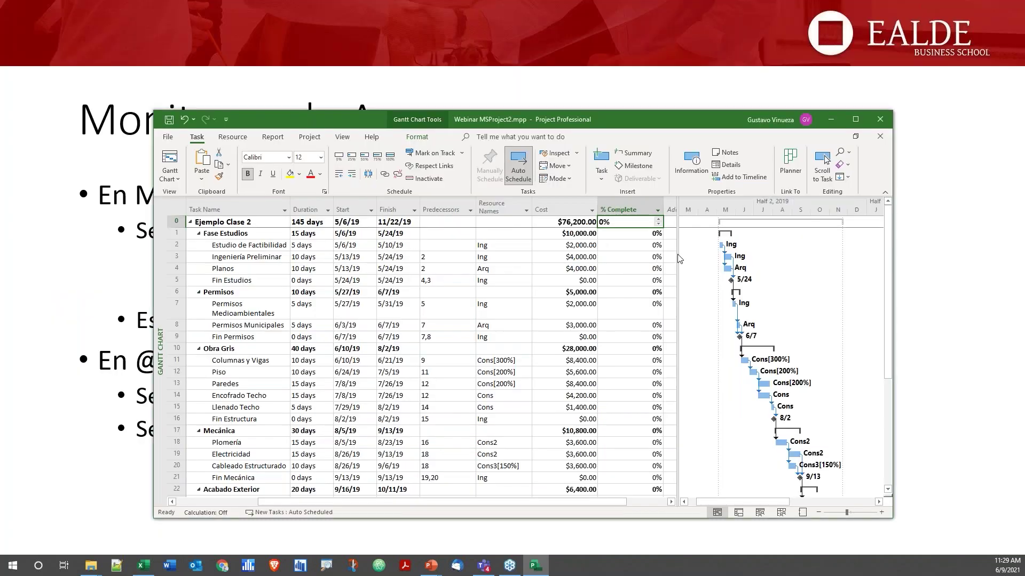
click(880, 136)
click(91, 566)
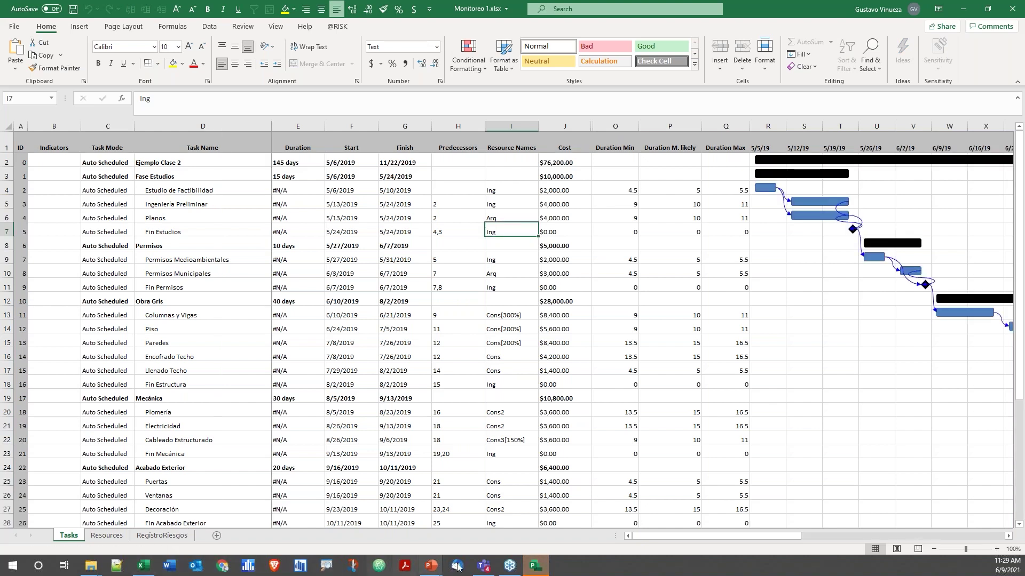
click(532, 567)
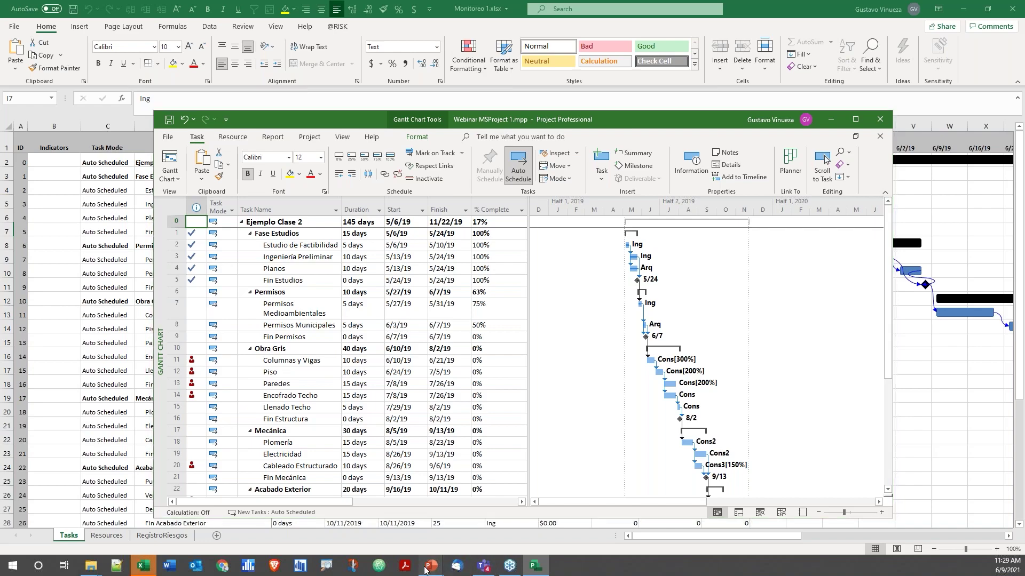
- Switch to the PowerPoint slideshow to view the progress-monitoring slides, and return to the Monitoreo 1 workbook in Excel
mouse_move(430, 567)
click(428, 516)
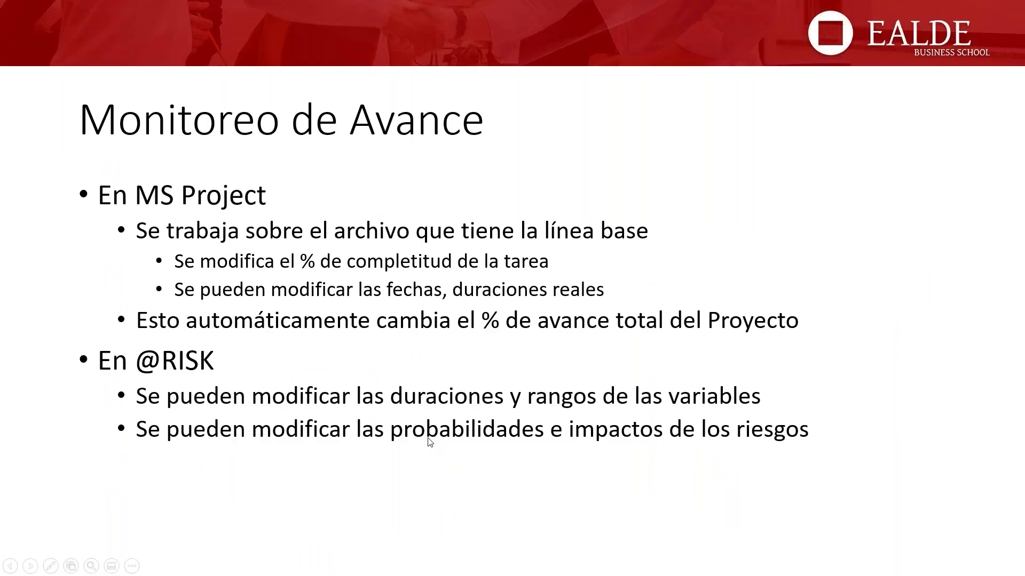
key(alt+Tab)
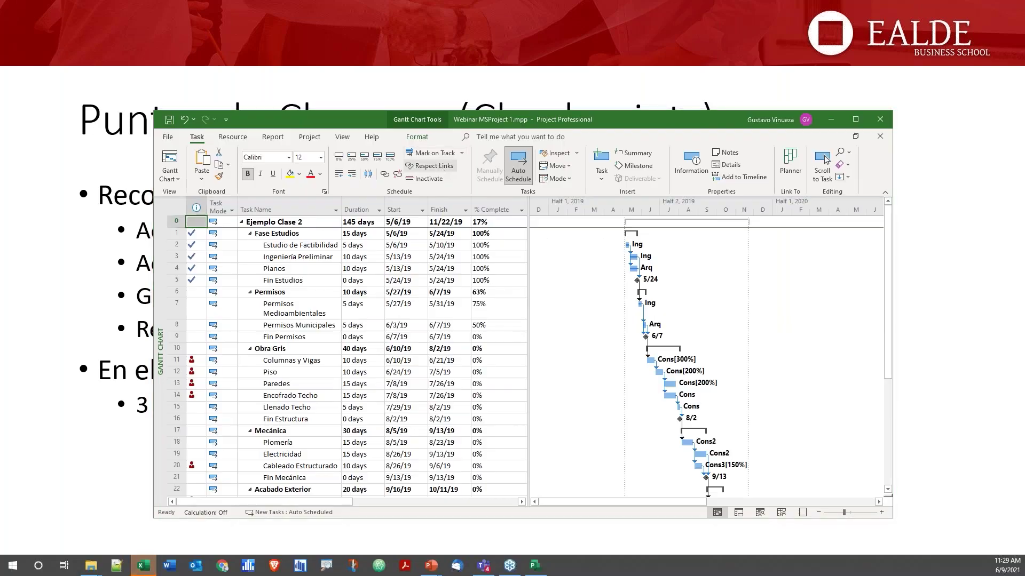
key(alt+Tab)
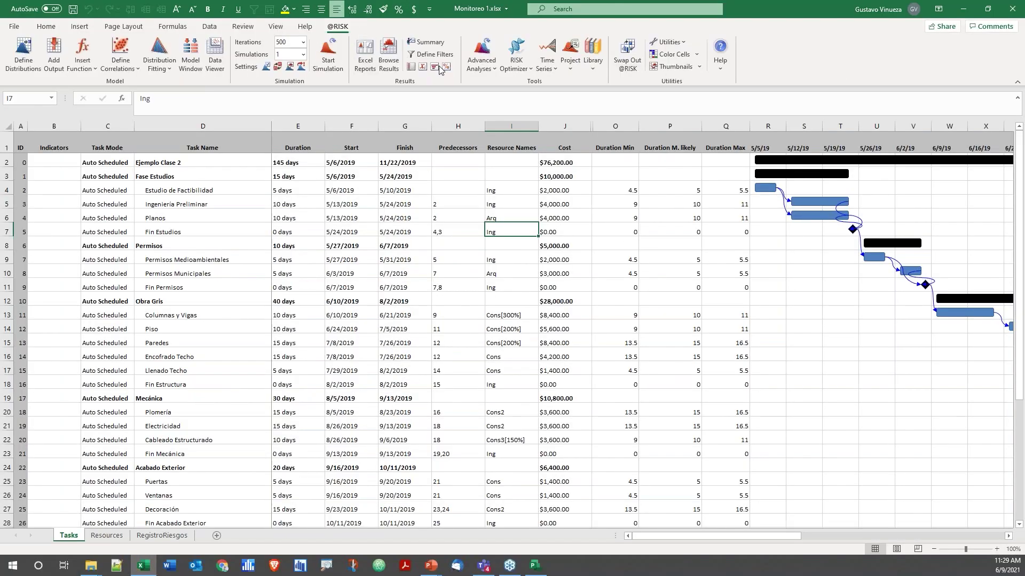
click(570, 64)
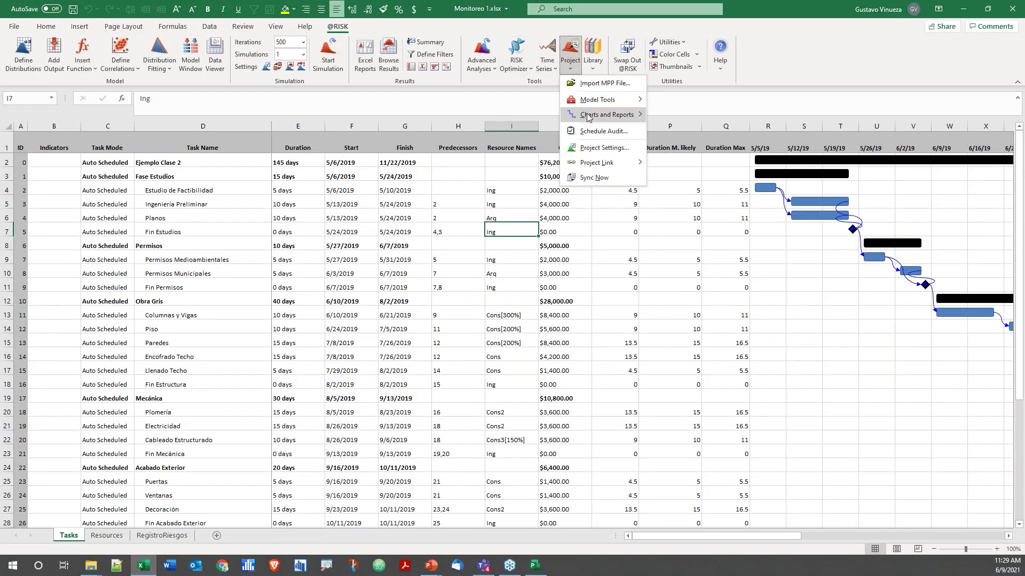
click(597, 153)
click(426, 176)
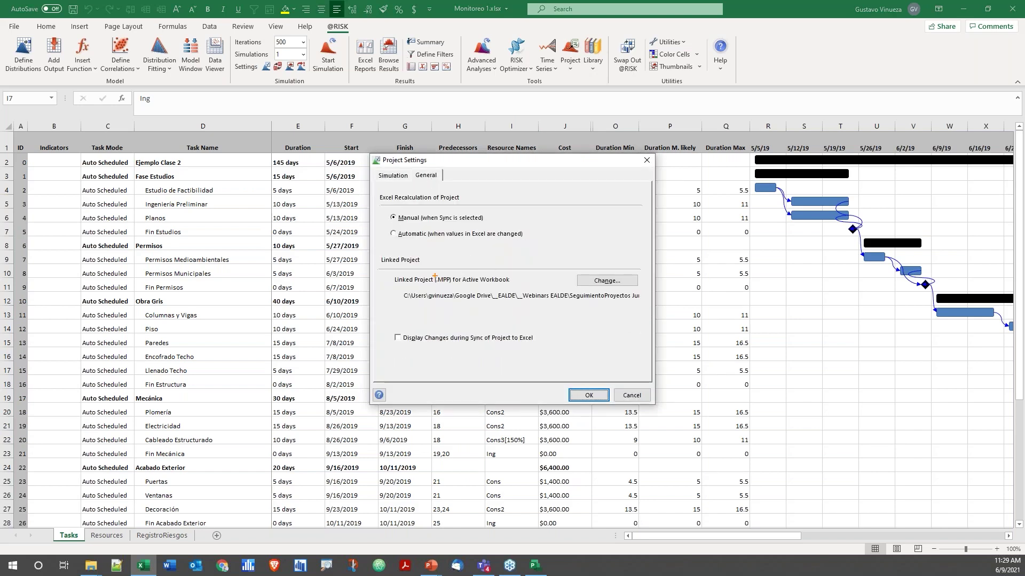
mouse_move(373, 268)
mouse_down()
mouse_move(517, 312)
mouse_move(658, 307)
mouse_up()
mouse_move(572, 336)
mouse_down()
mouse_move(580, 305)
mouse_move(570, 302)
mouse_move(571, 318)
mouse_up()
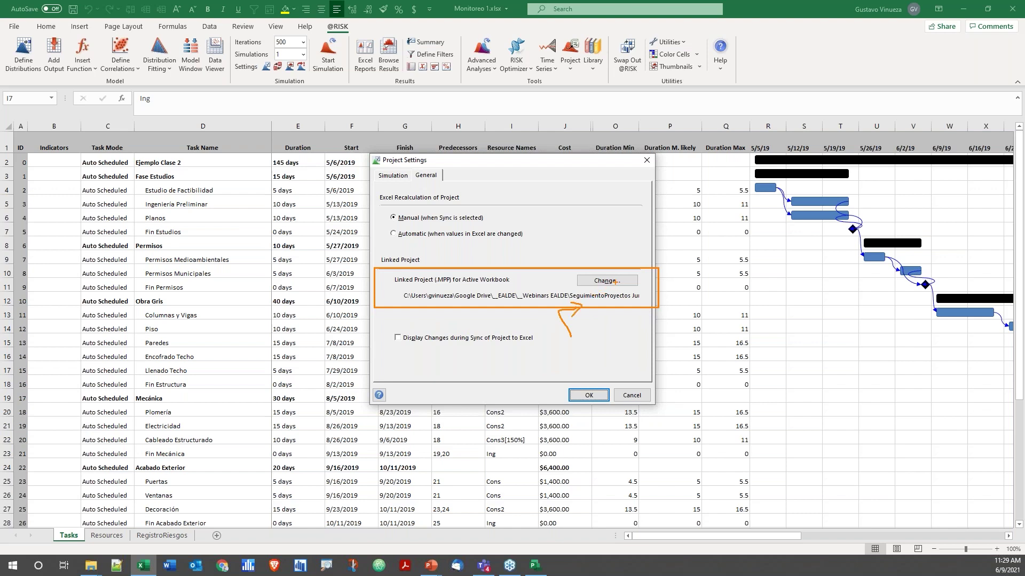
key(Escape)
click(594, 282)
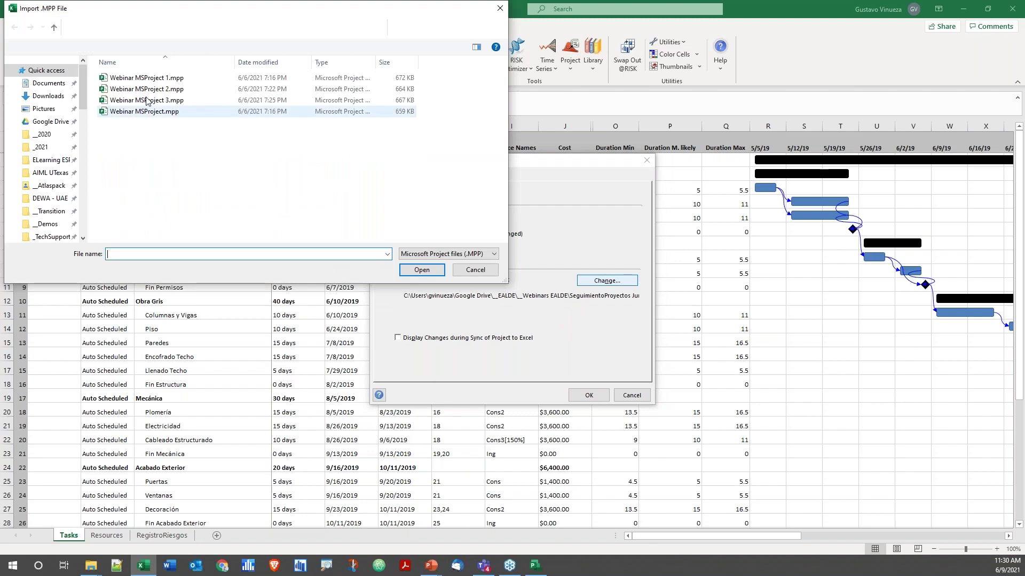
click(472, 271)
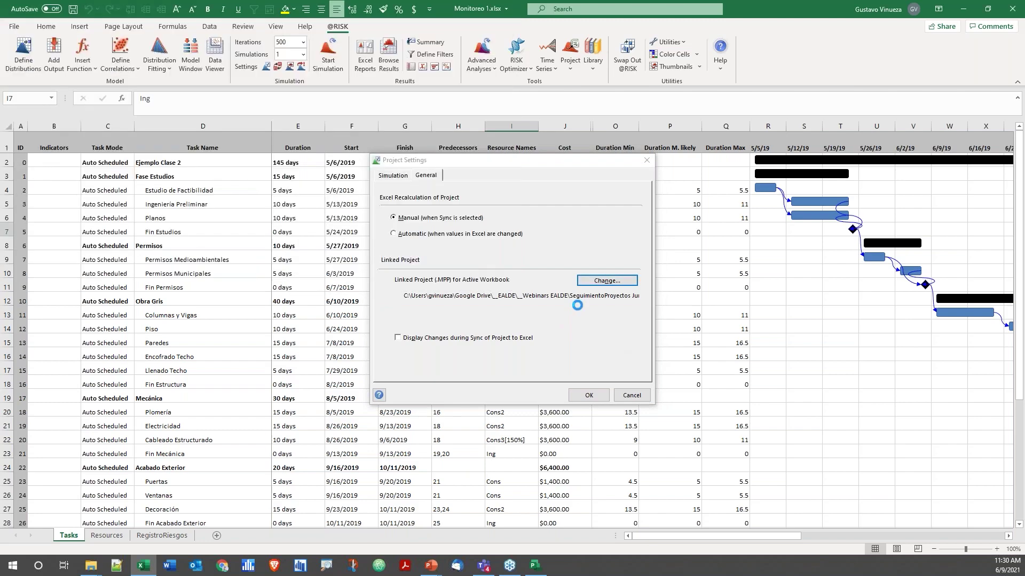
click(633, 395)
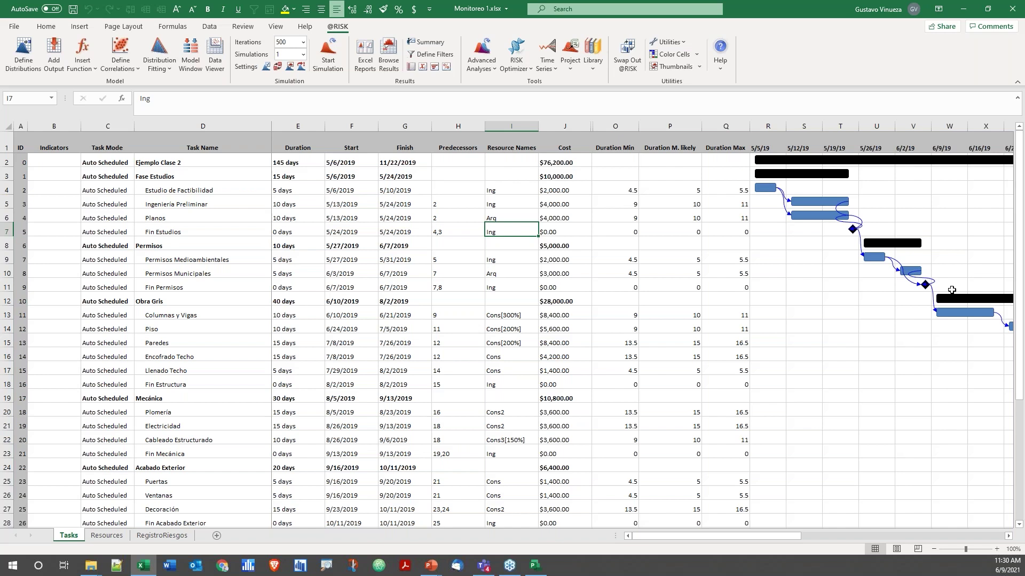
click(570, 53)
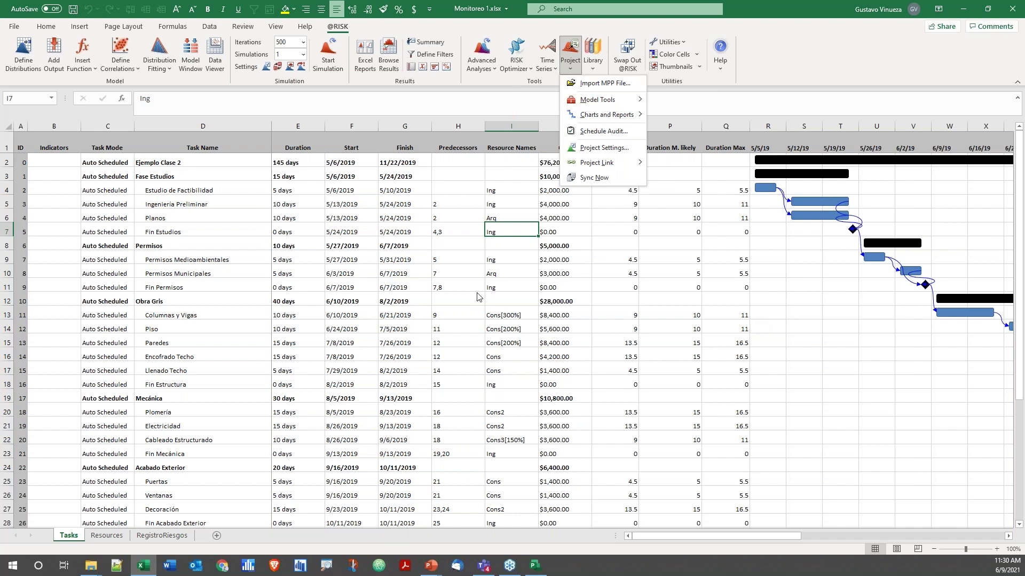
click(489, 274)
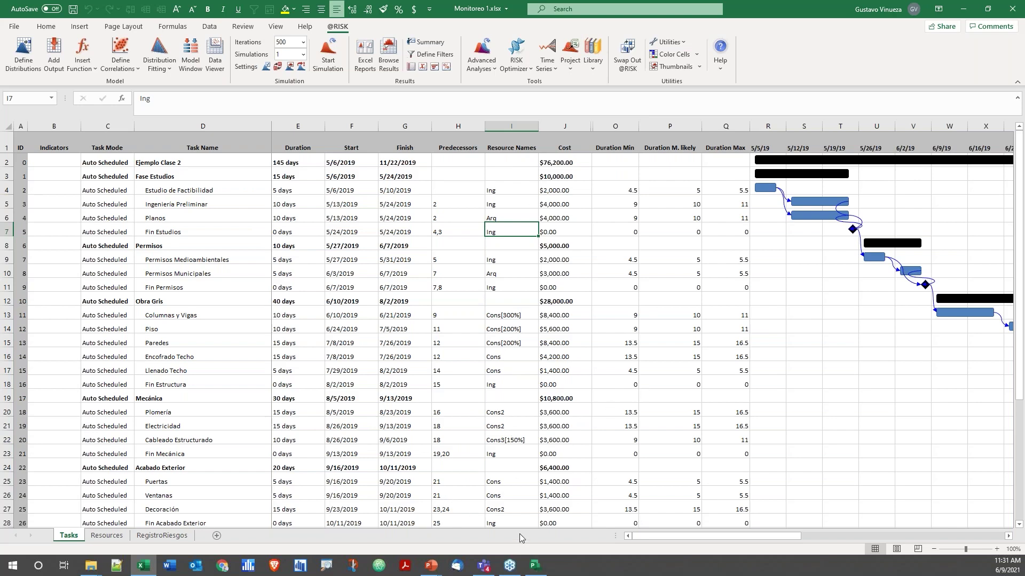
- Switch to Project and examine the % Complete values and file name of the Webinar MSProject 1 schedule
click(536, 567)
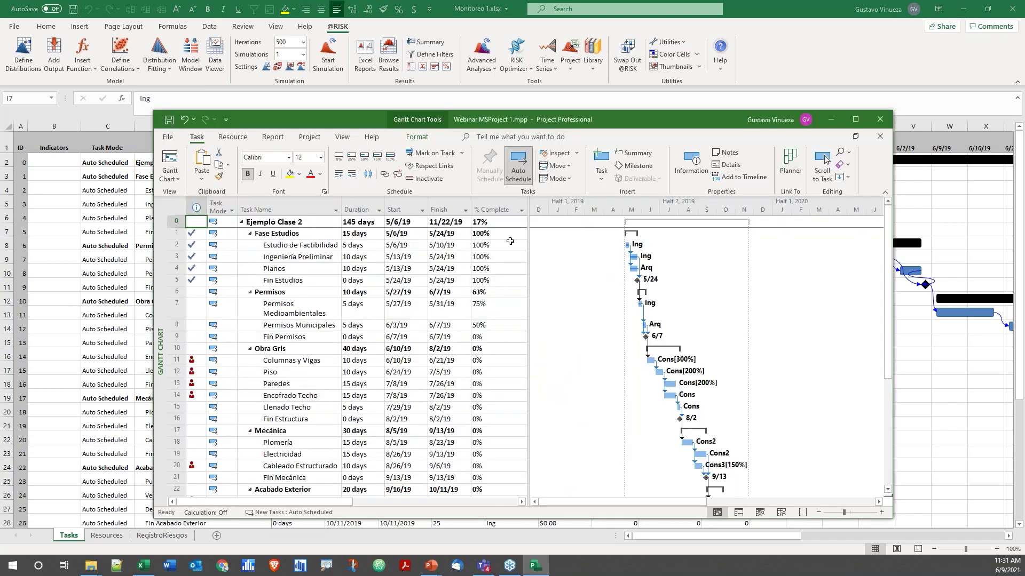
mouse_move(462, 198)
mouse_down()
mouse_move(481, 354)
mouse_move(538, 354)
mouse_up()
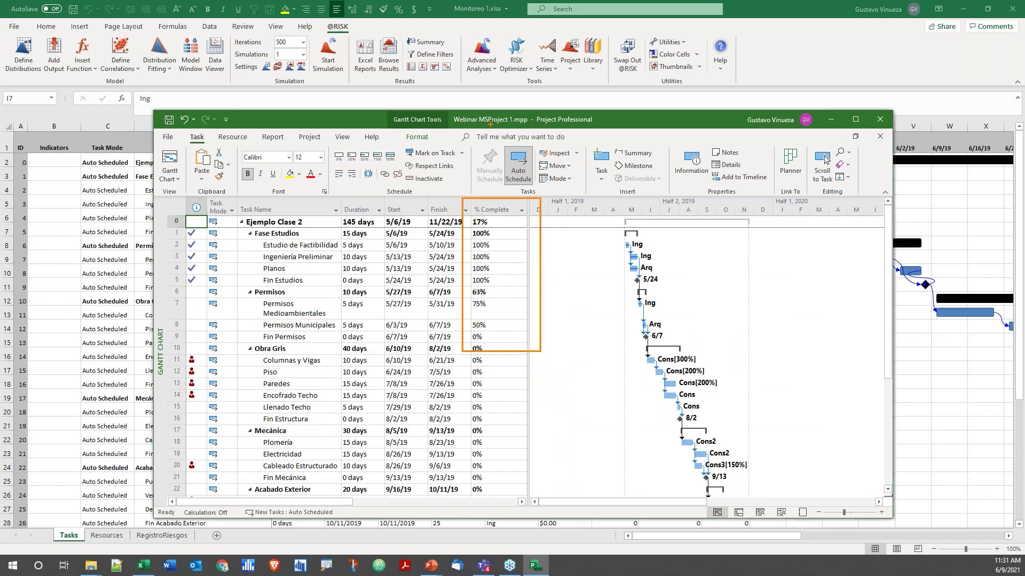
mouse_move(504, 114)
mouse_down()
mouse_move(526, 125)
mouse_move(499, 112)
mouse_up()
key(Escape)
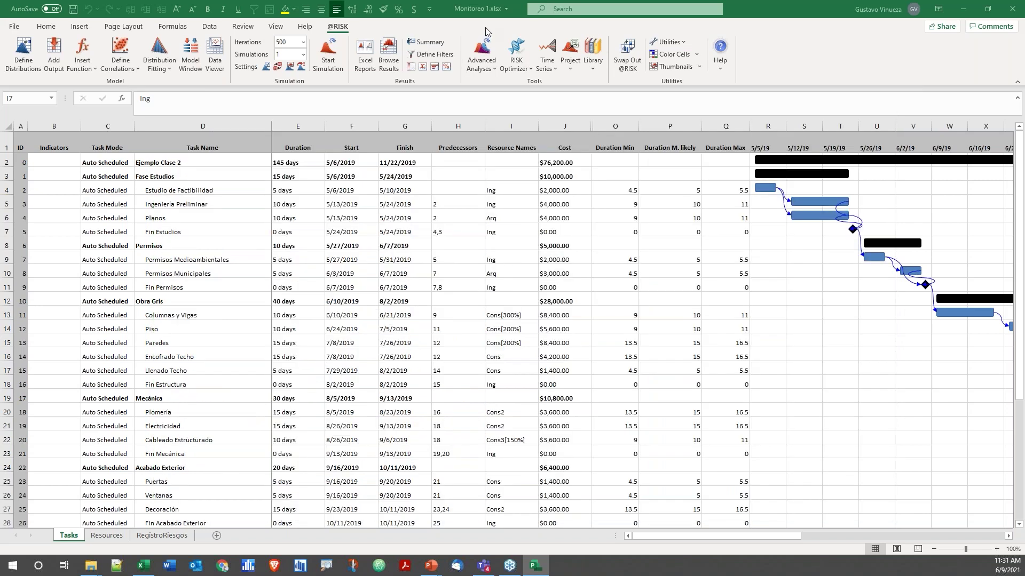
- Return to Excel and review how a different MPP file would be linked to Monitoreo 1.xlsx, cancelling without a change
click(487, 32)
click(571, 70)
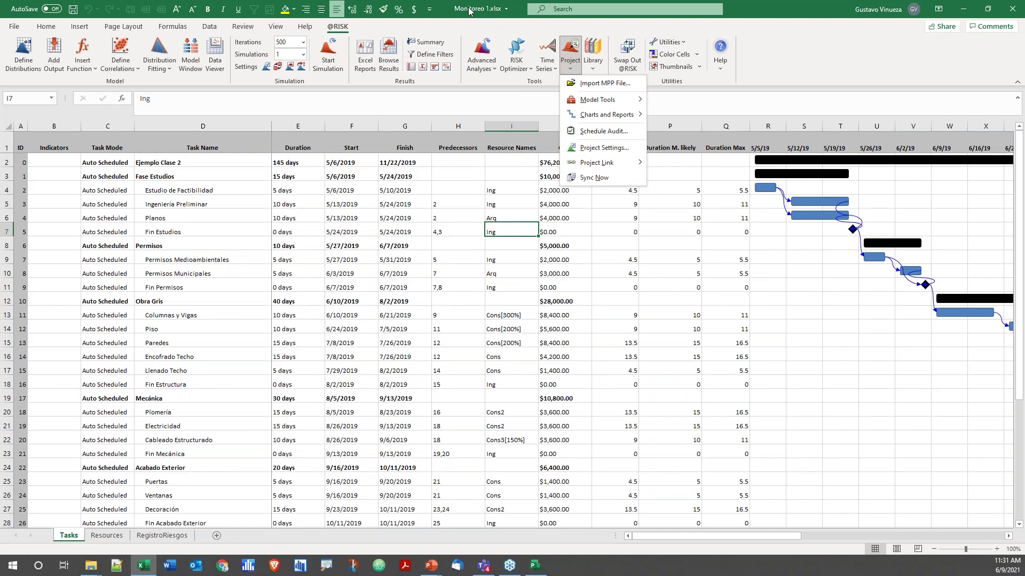
click(592, 148)
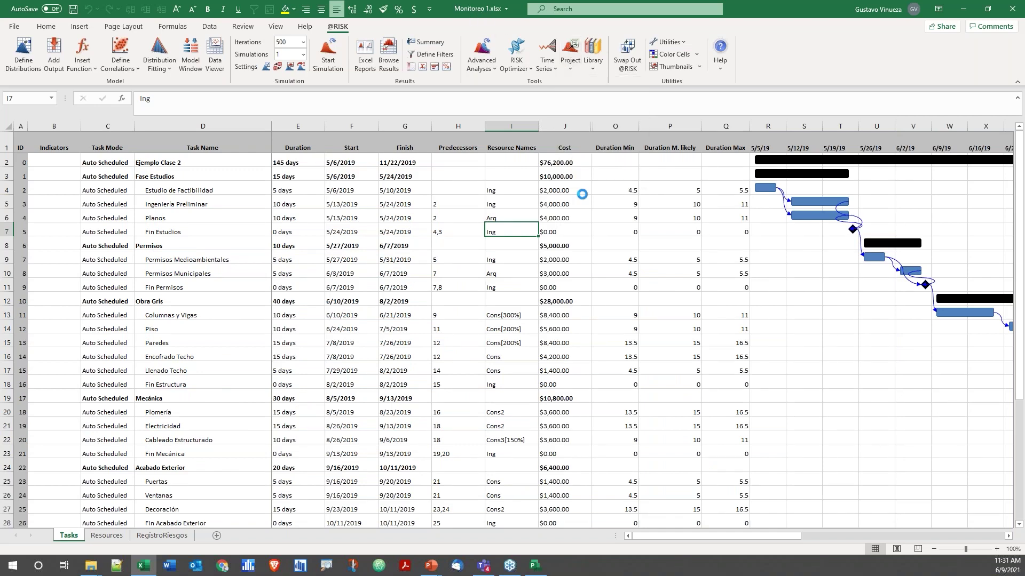
click(427, 176)
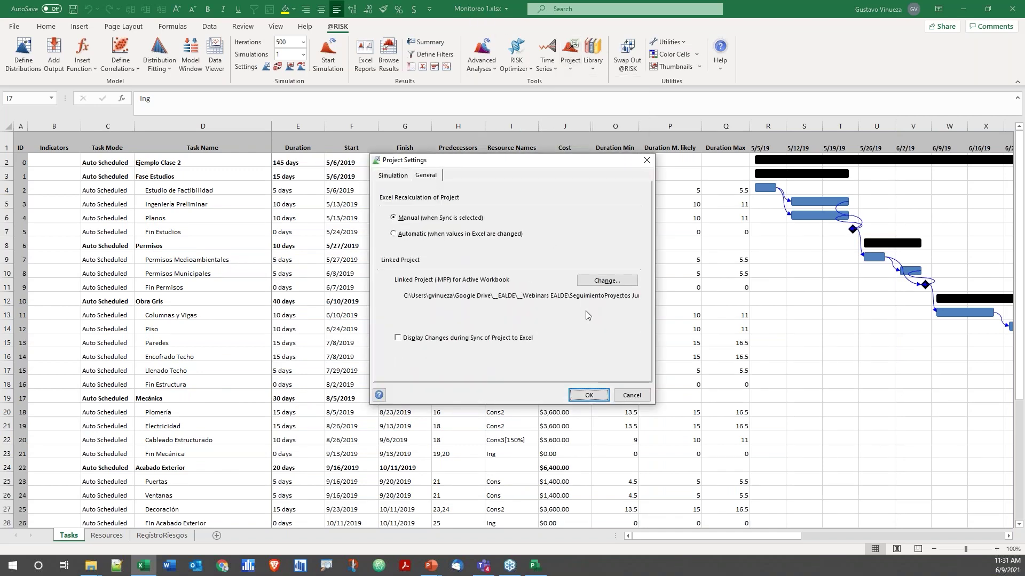
click(607, 281)
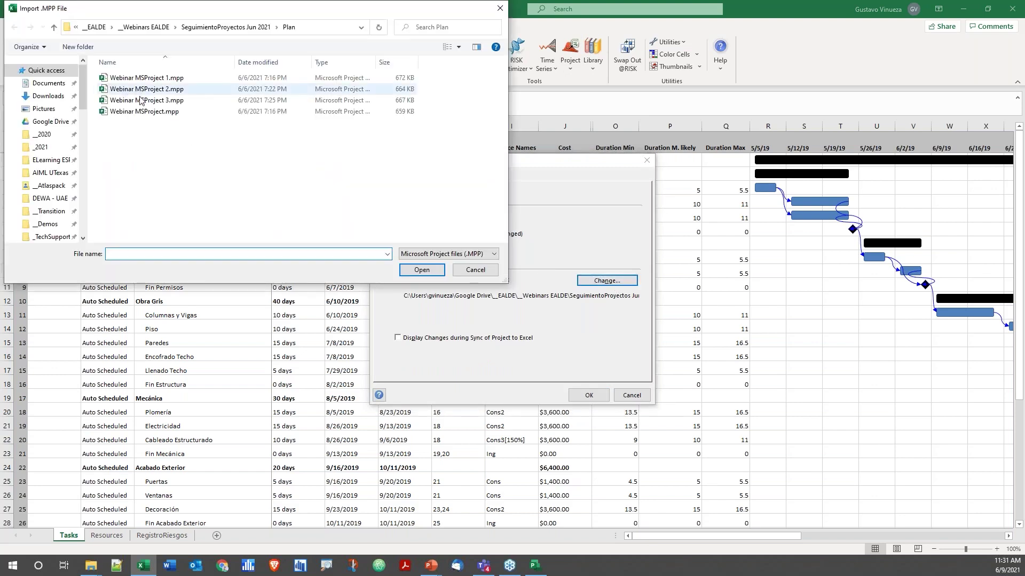
click(467, 273)
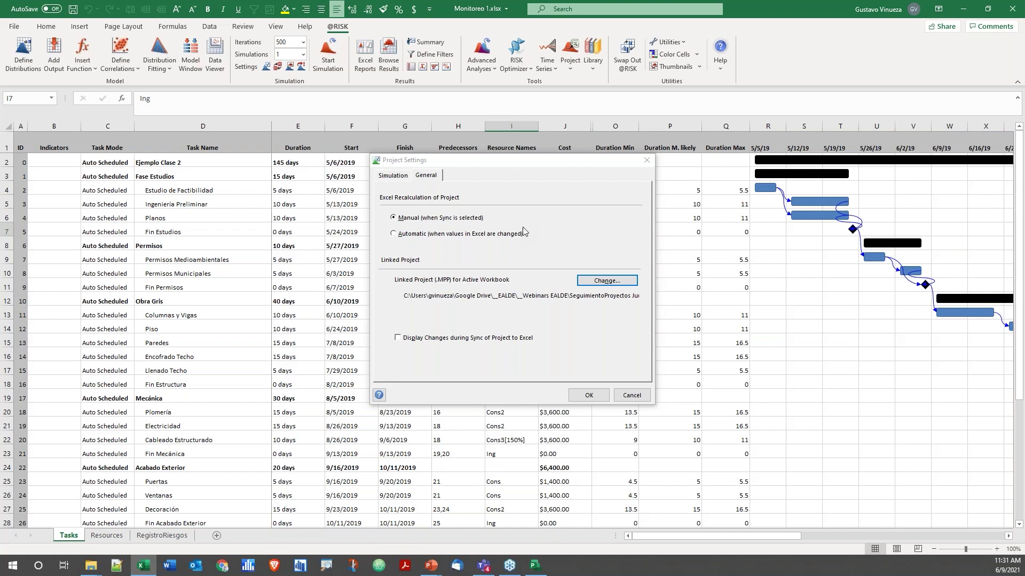
click(632, 395)
- Check the Save As file name and folder for the Monitoreo 1 workbook without saving a copy
click(14, 28)
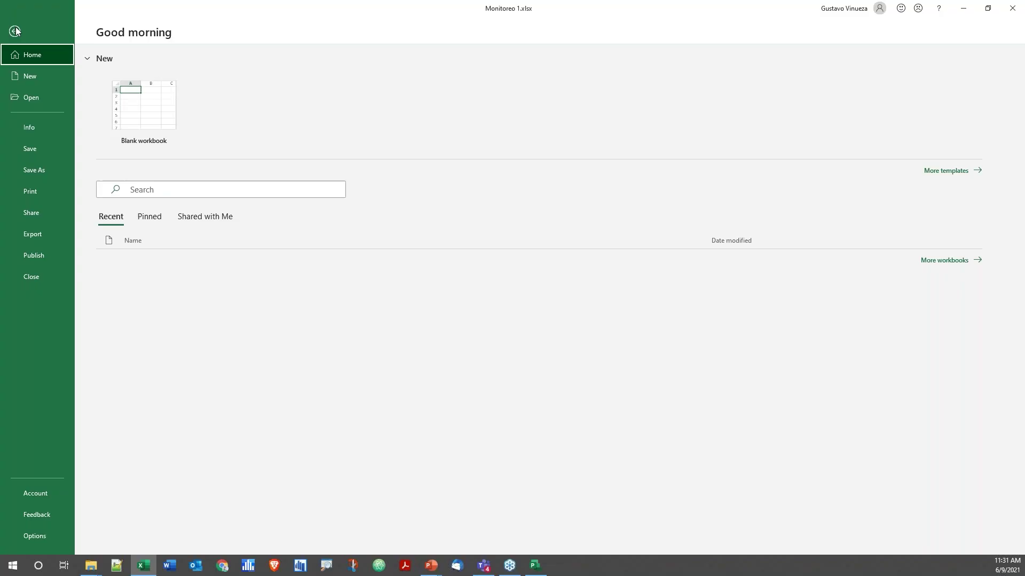
click(38, 168)
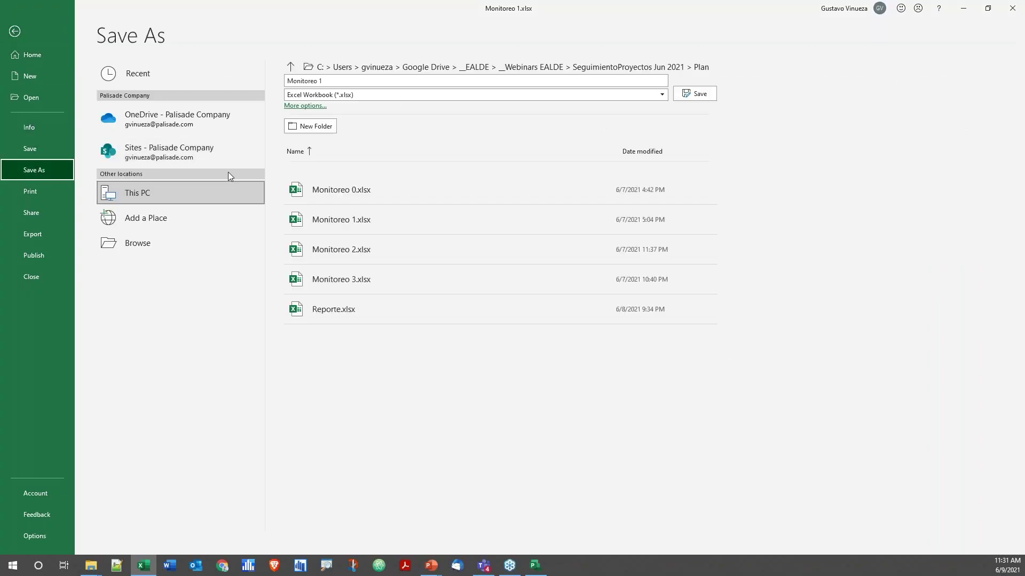
key(Escape)
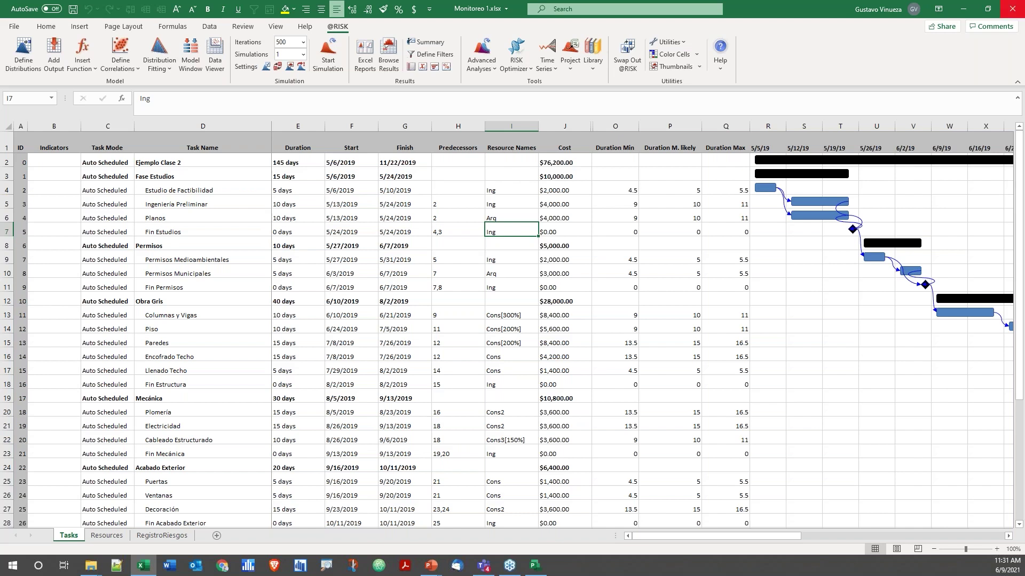
- Switch to File Explorer and review the paired Monitoreo workbooks and Webinar MSProject files in the Plan folder
click(90, 566)
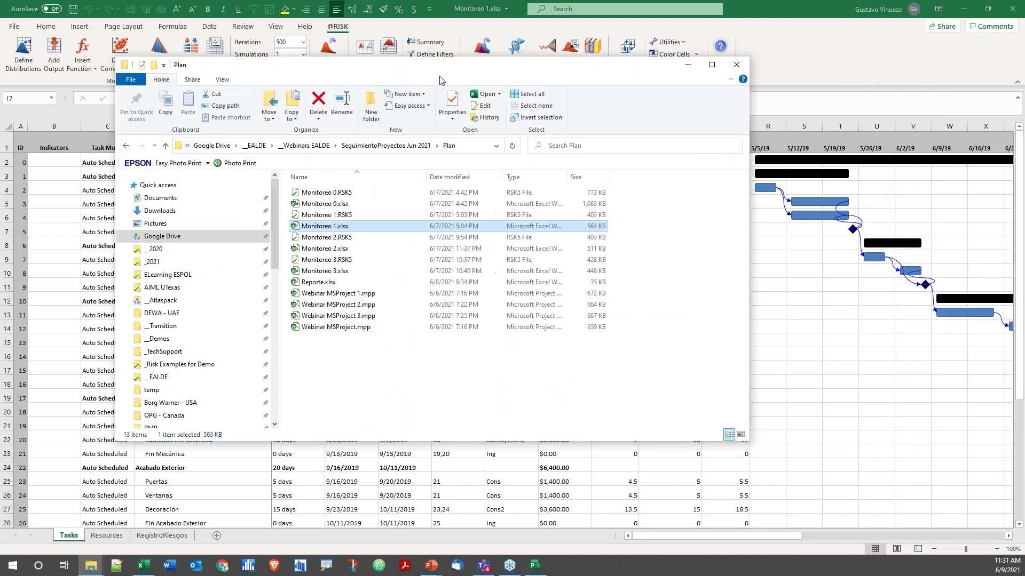
click(369, 372)
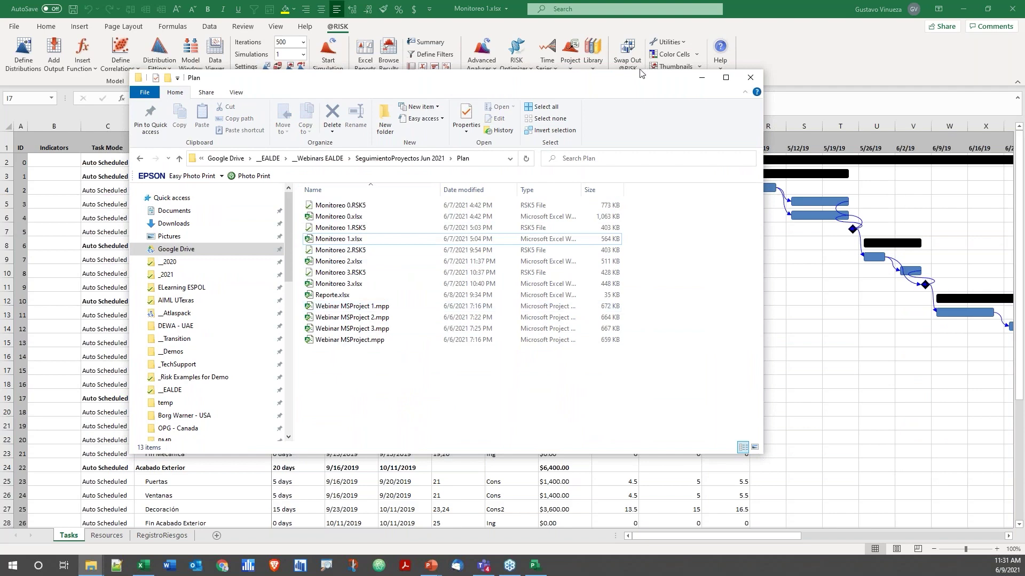
drag(625, 80, 638, 82)
click(824, 113)
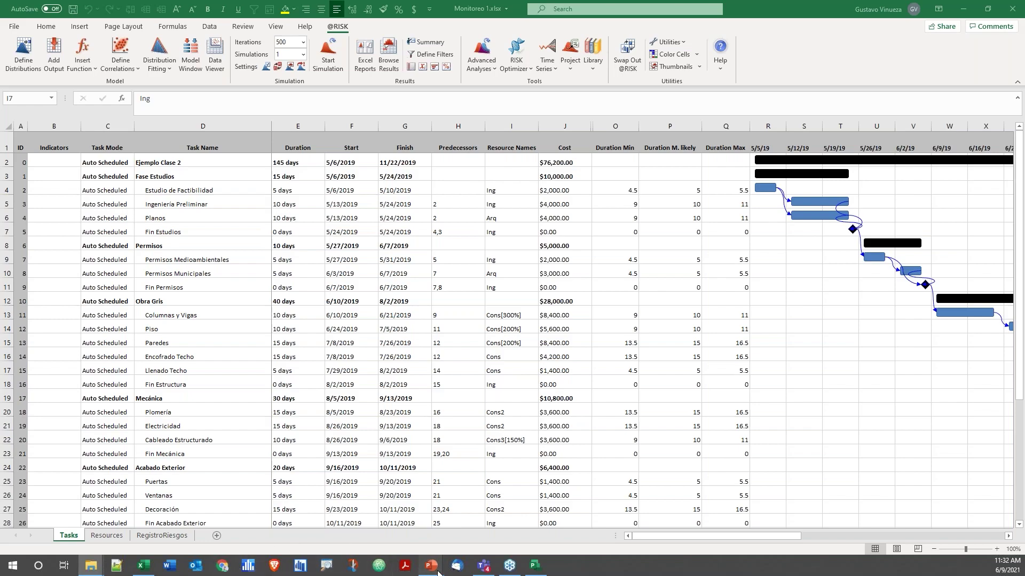
- Switch to the PowerPoint slideshow and advance past the checkpoint slides to "Resultados – Línea Base - Planificación"
mouse_move(431, 565)
click(438, 515)
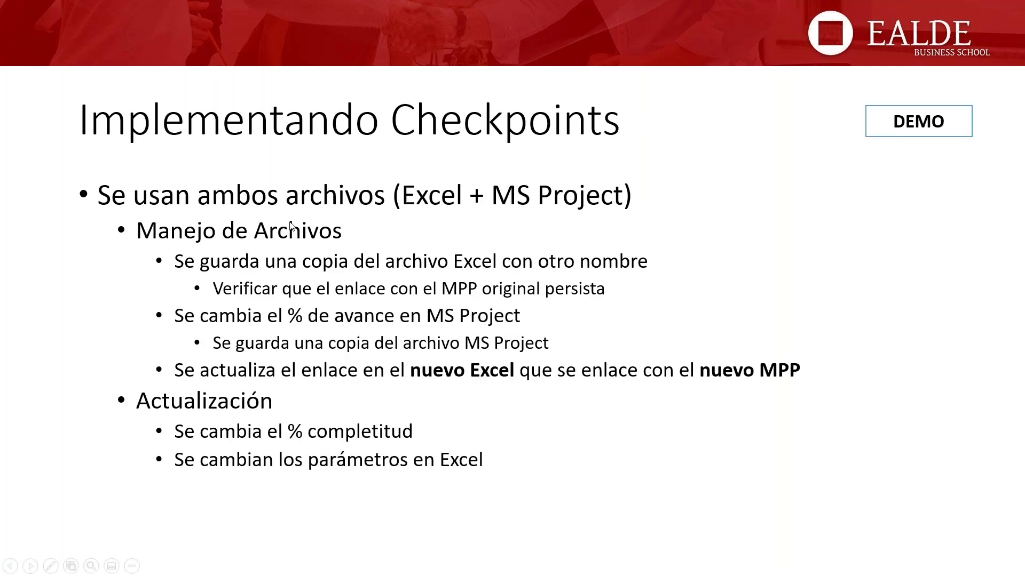
click(502, 164)
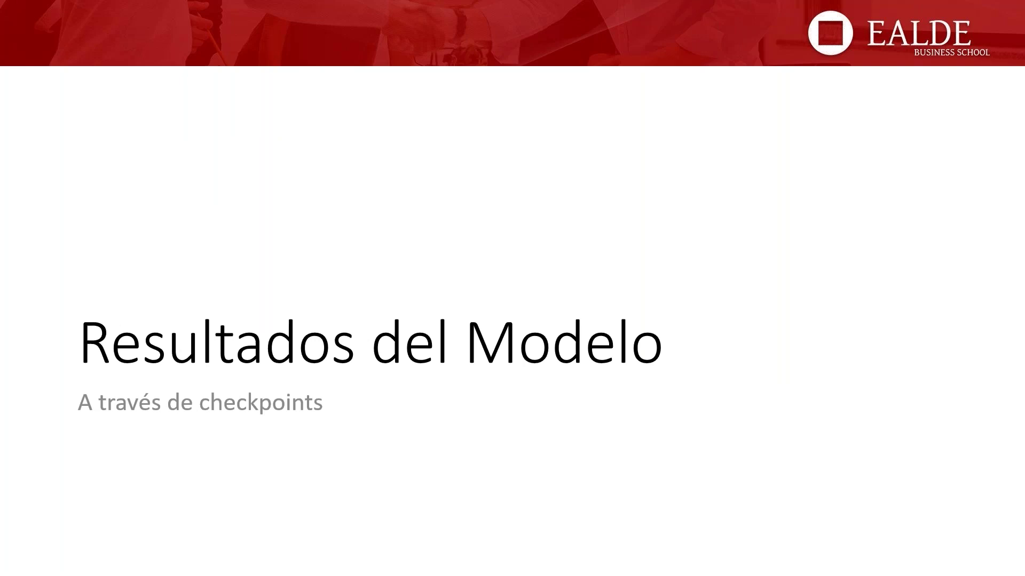
key(Right)
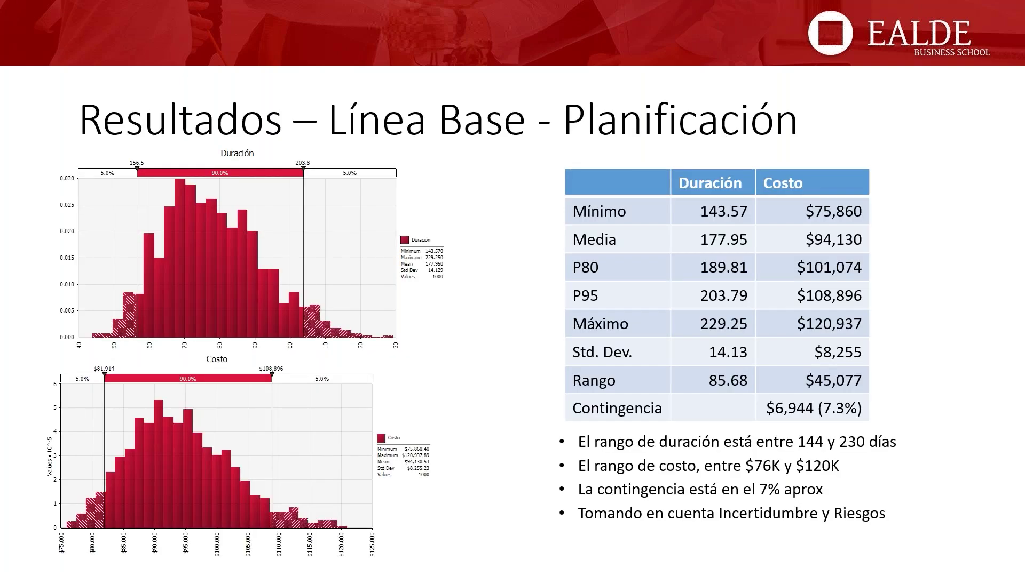